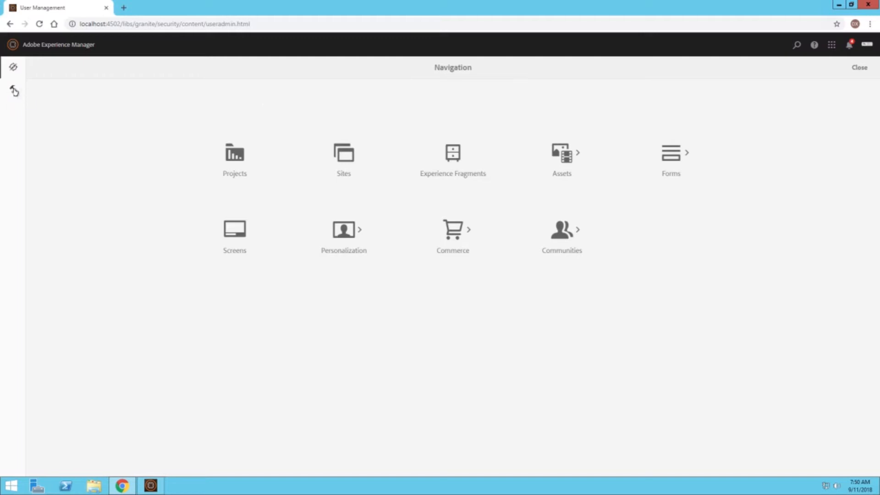
Step: Open the Users list under Tools > Security
{"action": "left_click", "coordinate": [15, 91]}
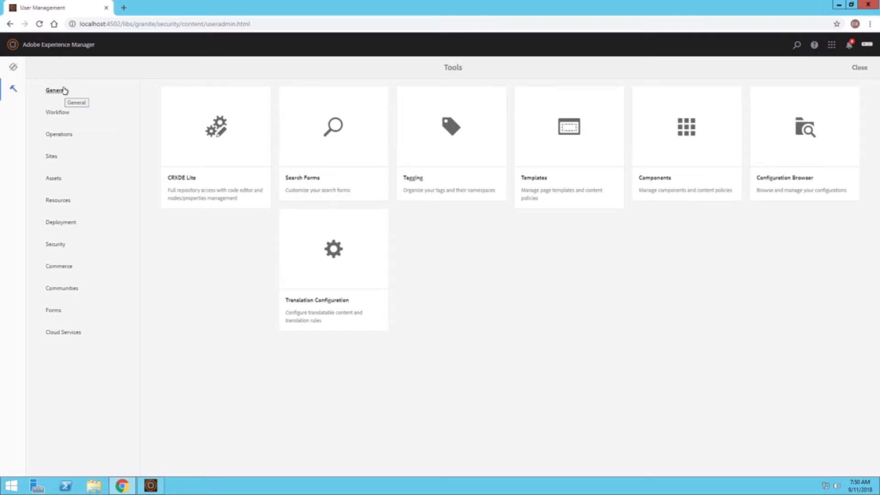
{"action": "left_click", "coordinate": [67, 245]}
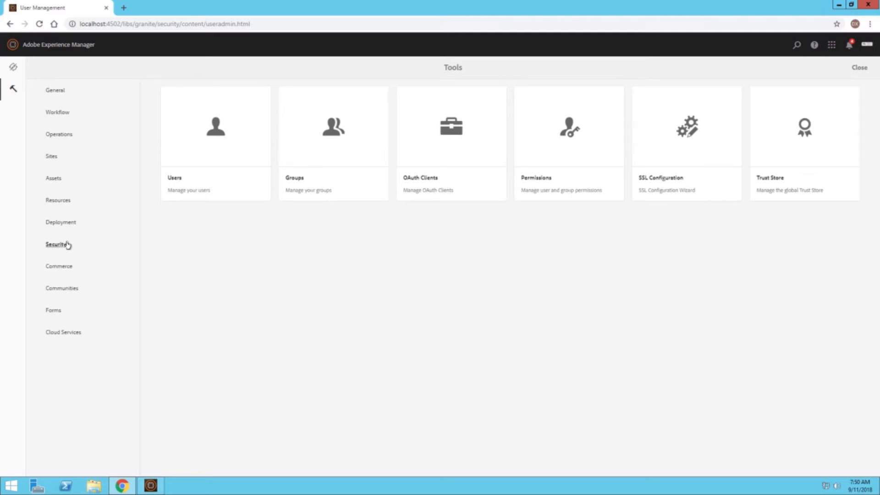
{"action": "left_click", "coordinate": [209, 132]}
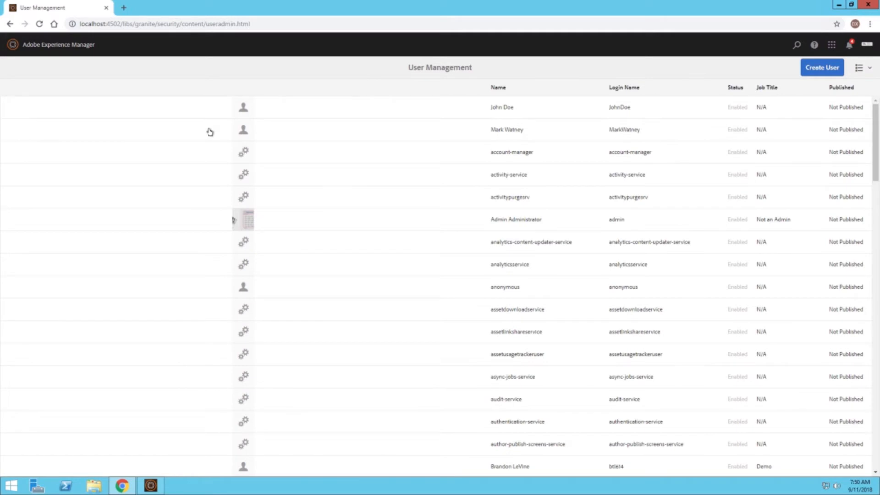
Step: Find the target user's account in the list and select it
{"action": "scroll", "coordinate": [521, 146], "scroll_direction": "down", "scroll_amount": 11}
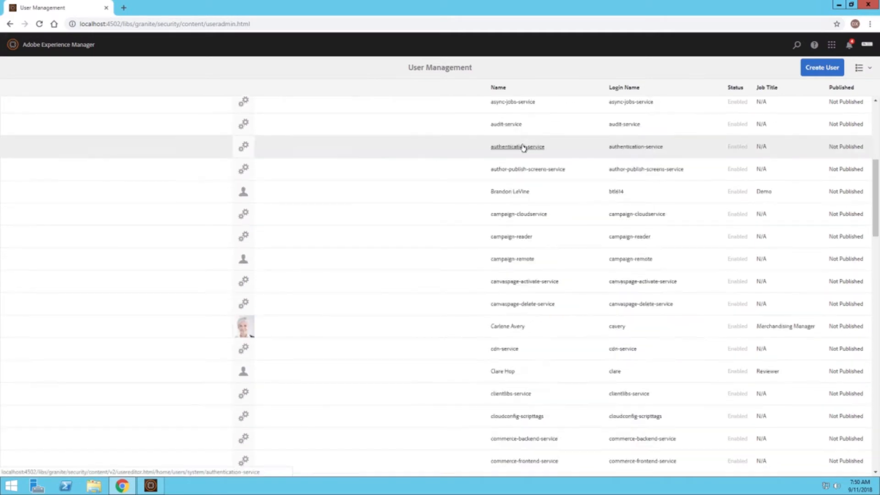
{"action": "scroll", "coordinate": [523, 148], "scroll_direction": "down", "scroll_amount": 12}
{"action": "scroll", "coordinate": [523, 147], "scroll_direction": "up", "scroll_amount": 12}
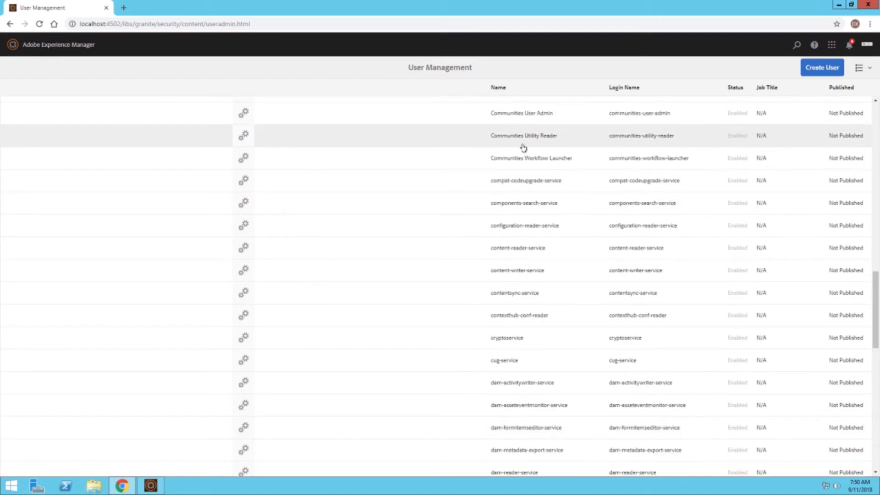
{"action": "scroll", "coordinate": [523, 147], "scroll_direction": "up", "scroll_amount": 11}
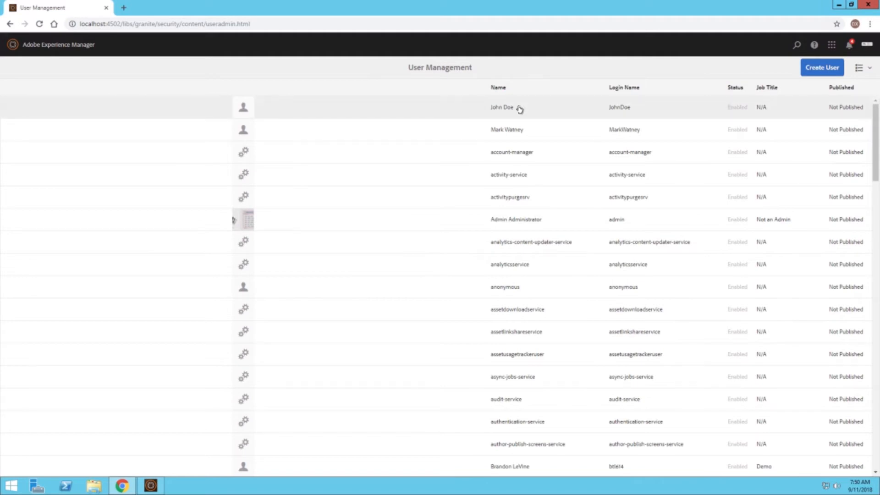
{"action": "left_click", "coordinate": [246, 108]}
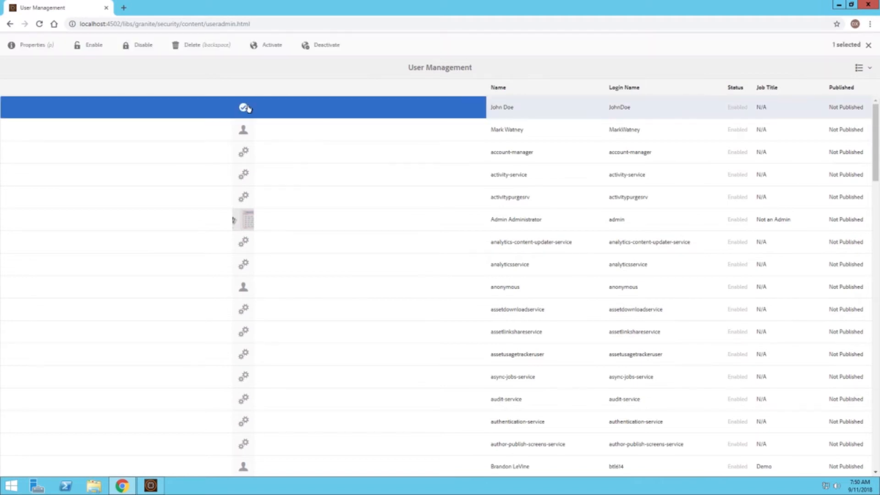
Step: Open the user's properties and enter the new password and its confirmation
{"action": "left_click", "coordinate": [35, 43]}
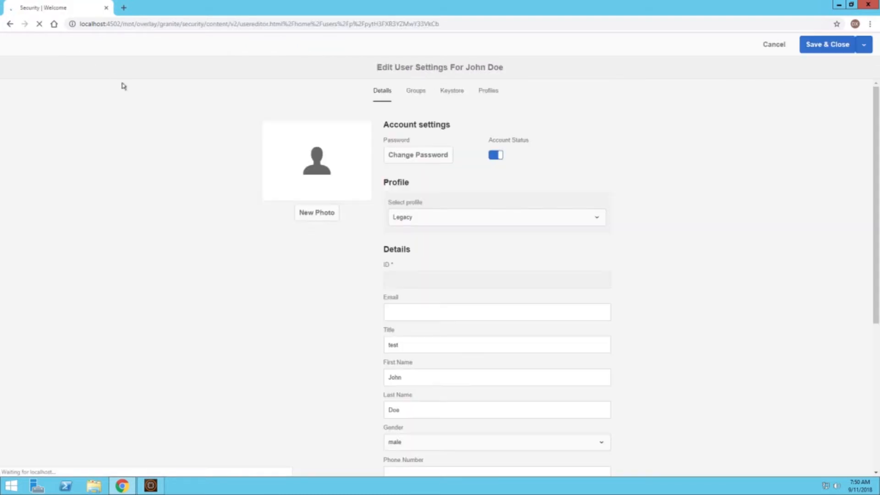
{"action": "left_click", "coordinate": [393, 160]}
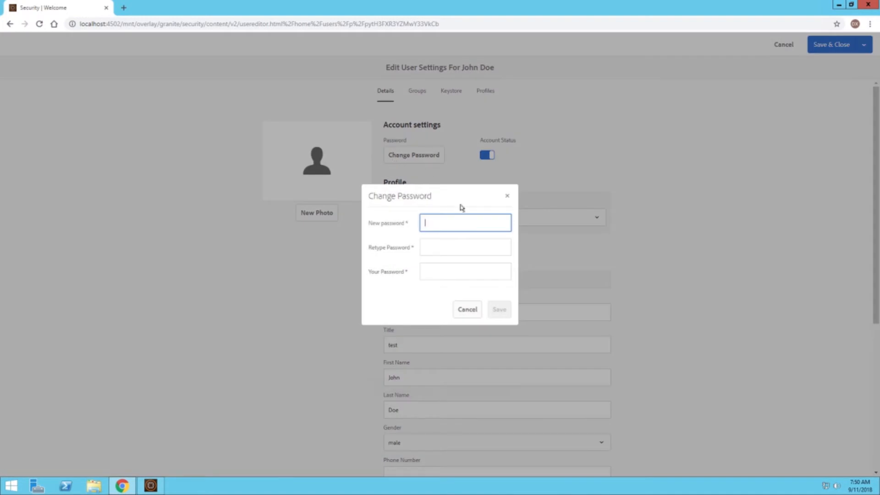
{"action": "type", "text": "123456789"}
{"action": "key", "text": "Tab"}
{"action": "type", "text": "123"}
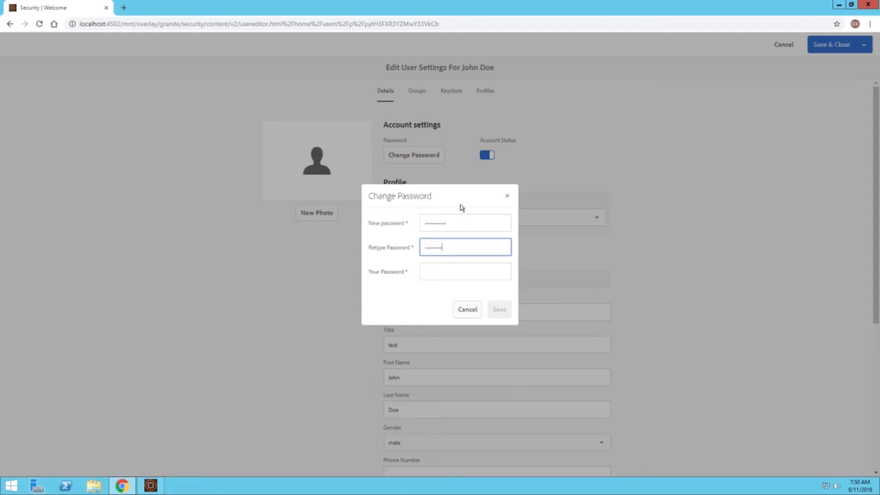
Step: Confirm with the administrator's own password and save the password change
{"action": "left_click", "coordinate": [492, 278]}
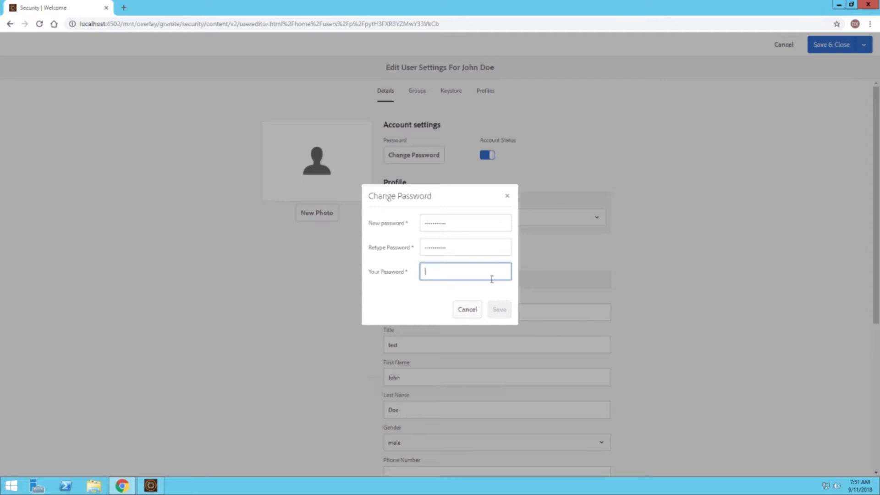
{"action": "type", "text": "admin"}
{"action": "left_click", "coordinate": [499, 309]}
{"action": "left_click", "coordinate": [463, 316]}
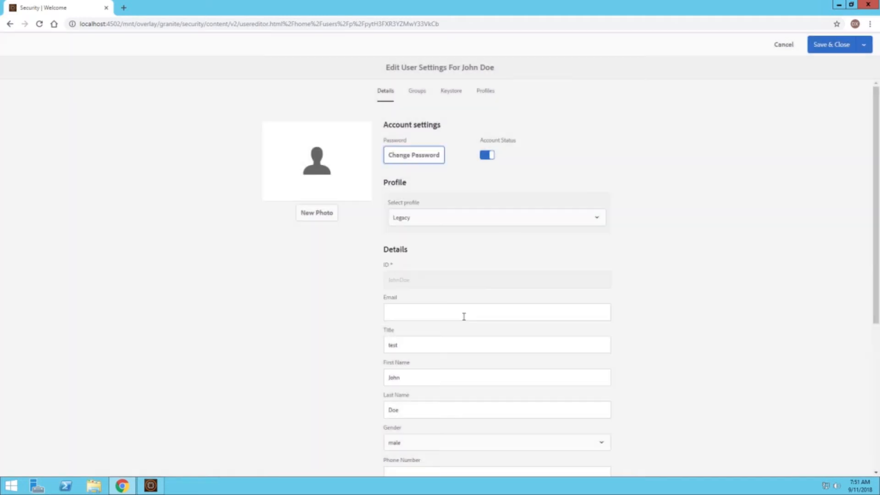
Step: Save & Close the user's Edit User Settings page
{"action": "left_click", "coordinate": [842, 45]}
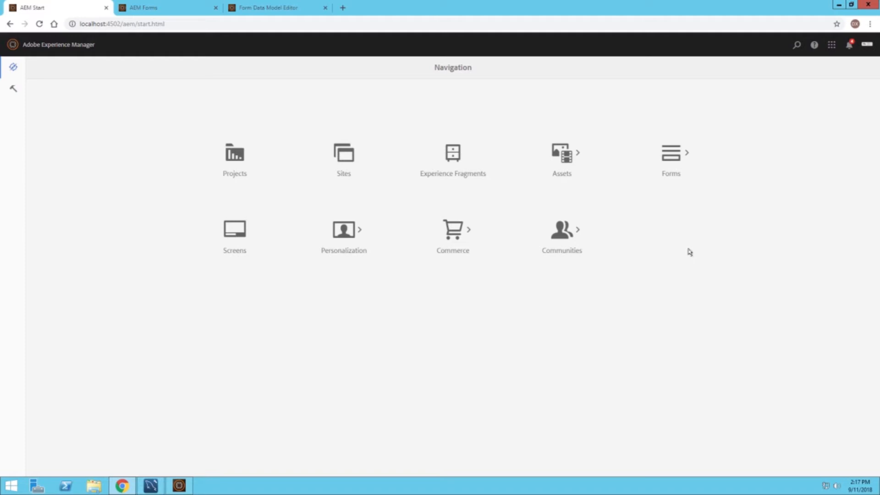
Step: Open the classic Permissions console from Tools > Security
{"action": "left_click", "coordinate": [13, 88]}
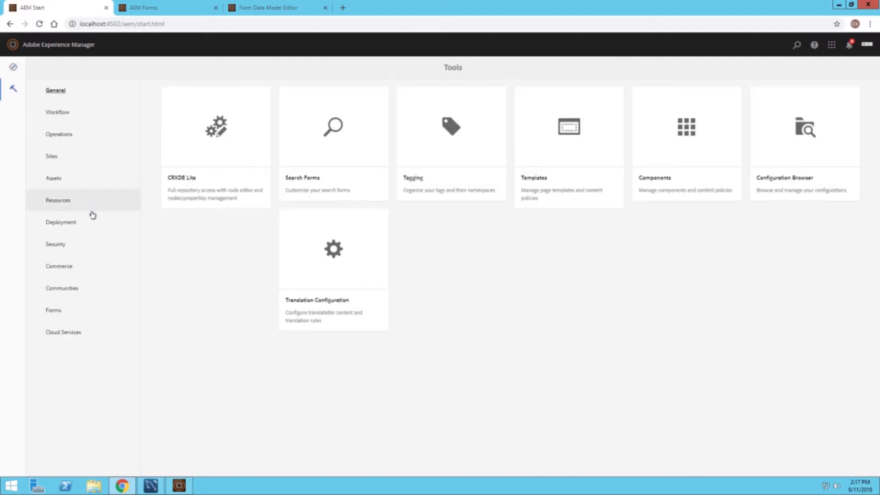
{"action": "left_click", "coordinate": [83, 248]}
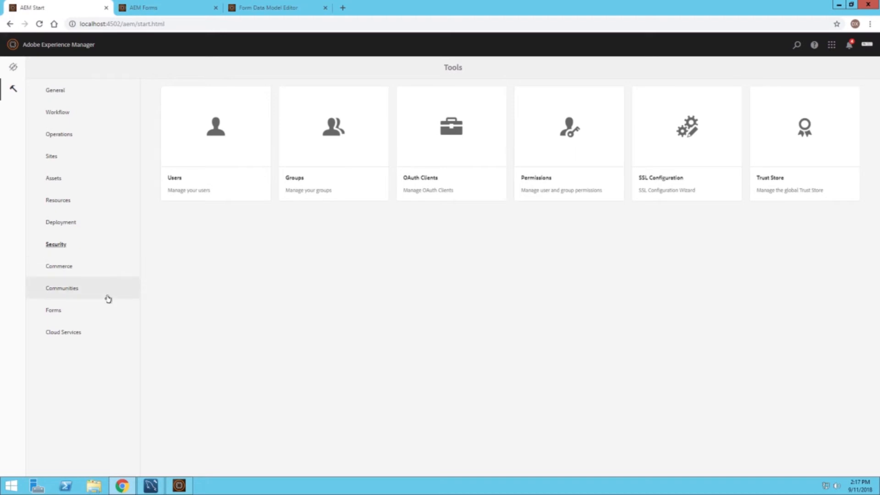
{"action": "left_click", "coordinate": [556, 108]}
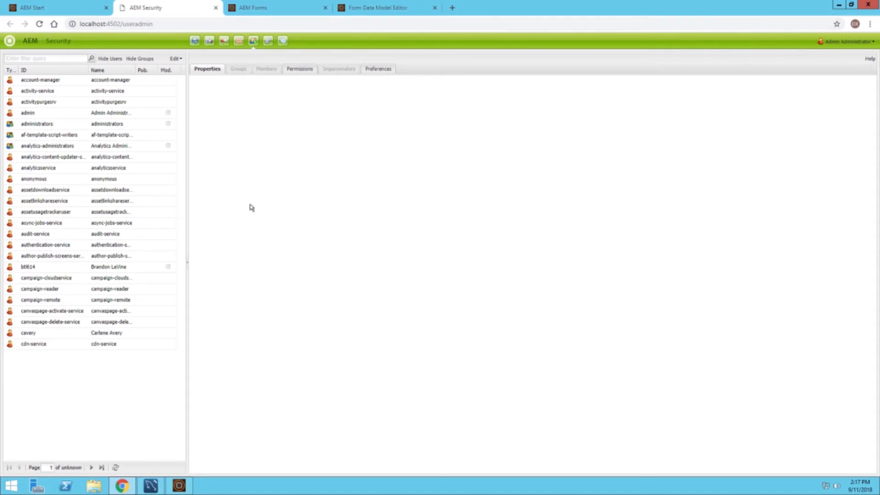
Step: Filter the security list by the user's name, select the user, and show Permissions
{"action": "left_click", "coordinate": [64, 60]}
{"action": "type", "text": "john doe"}
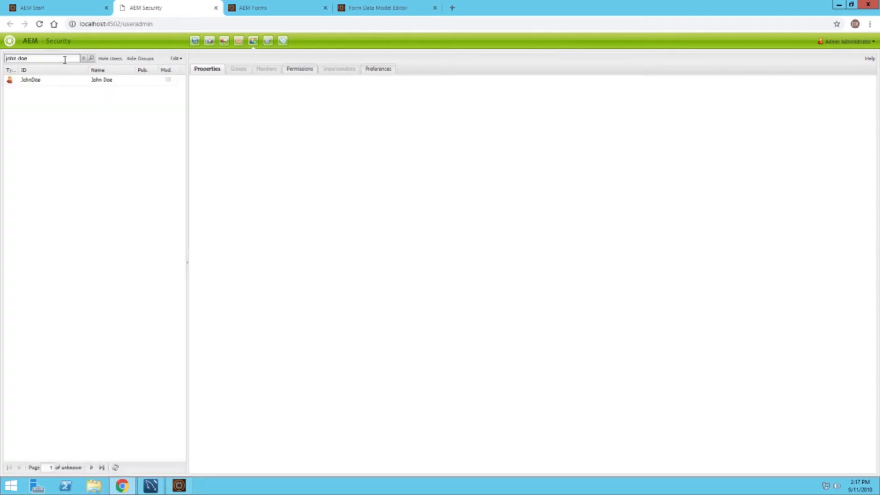
{"action": "left_click", "coordinate": [54, 80]}
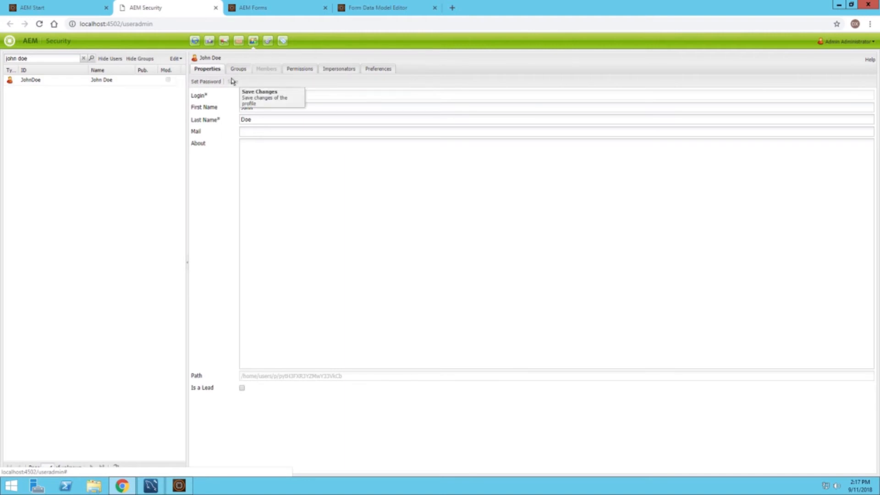
{"action": "left_click", "coordinate": [300, 70]}
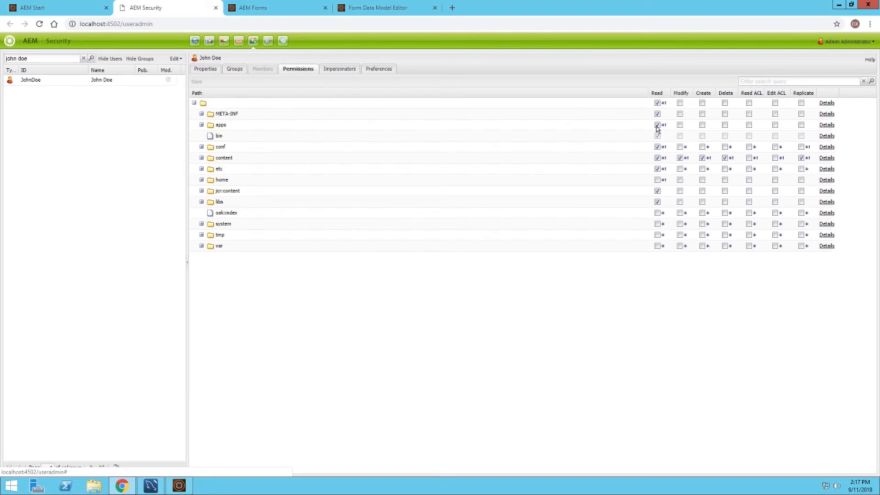
Step: Expand the content folder to reveal subfolders such as dam, forms and sites
{"action": "mouse_move", "coordinate": [658, 237]}
{"action": "left_click", "coordinate": [201, 157]}
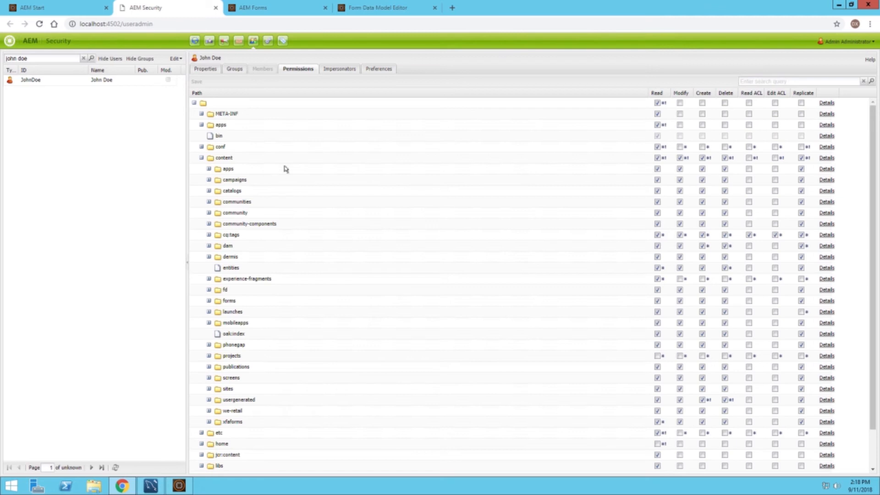
Step: Clear Read, Modify, Create, Delete and Replicate on content/apps and save
{"action": "left_click", "coordinate": [655, 170]}
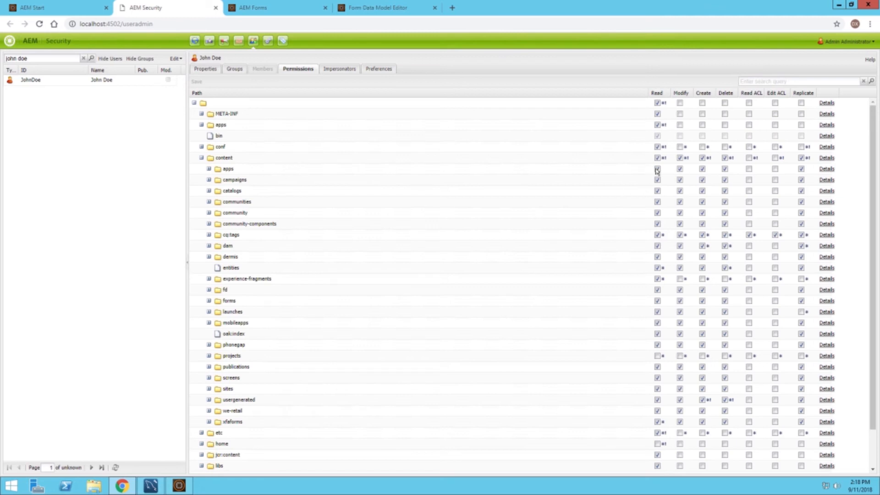
{"action": "left_click", "coordinate": [680, 168]}
{"action": "left_click", "coordinate": [702, 169]}
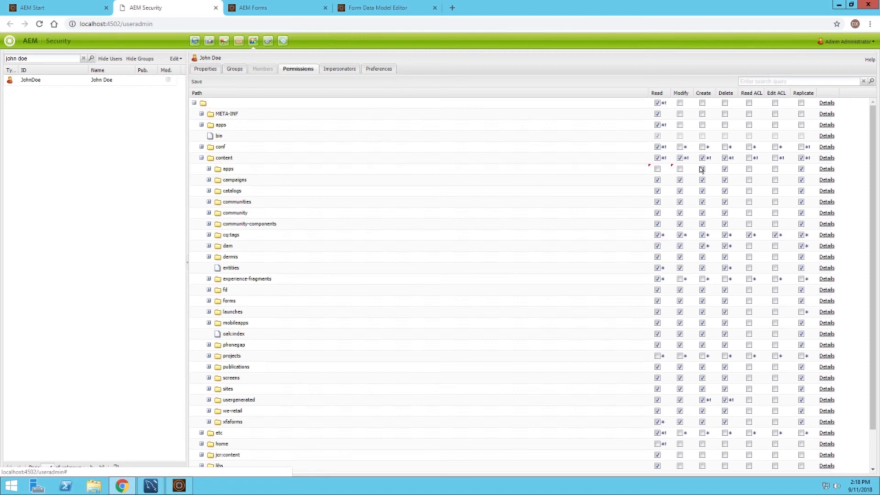
{"action": "left_click", "coordinate": [724, 169]}
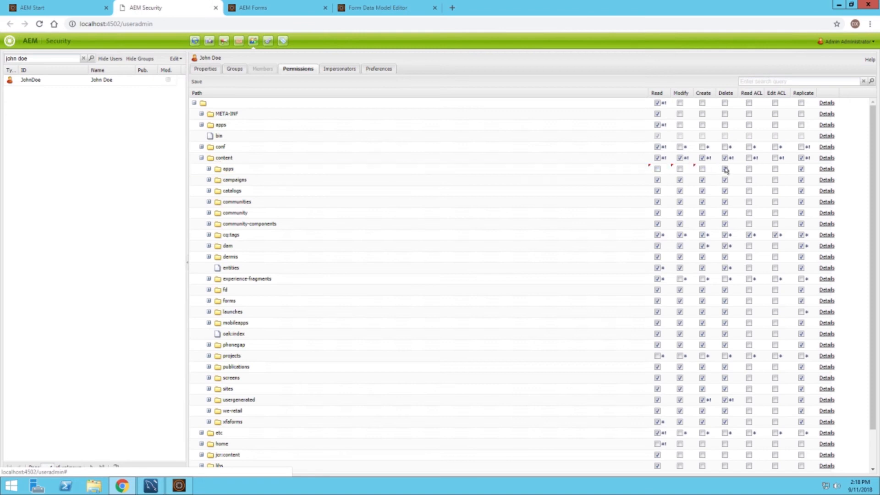
{"action": "left_click", "coordinate": [802, 169]}
{"action": "left_click", "coordinate": [200, 83]}
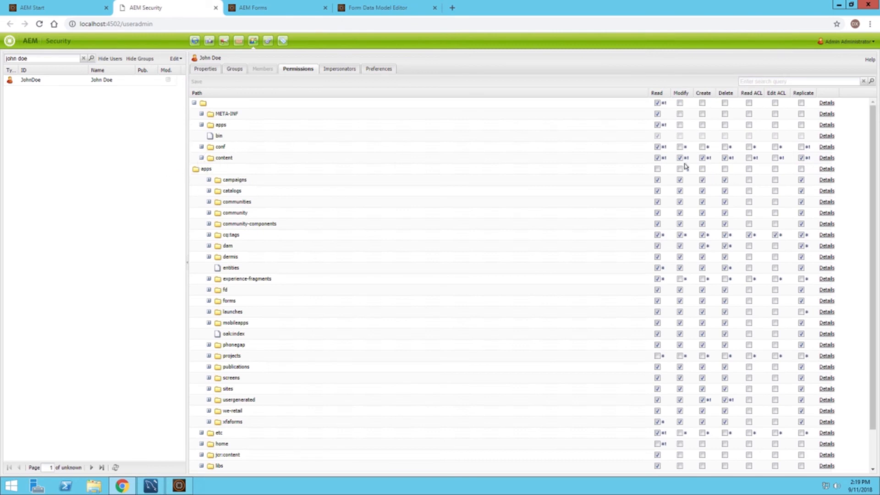
Step: Re-allow all five rights on content/apps, save, then expand conf and ReferenceICTemplates
{"action": "left_click", "coordinate": [657, 169]}
{"action": "left_click", "coordinate": [680, 169]}
{"action": "left_click", "coordinate": [702, 169]}
{"action": "left_click", "coordinate": [724, 169]}
{"action": "left_click", "coordinate": [800, 169]}
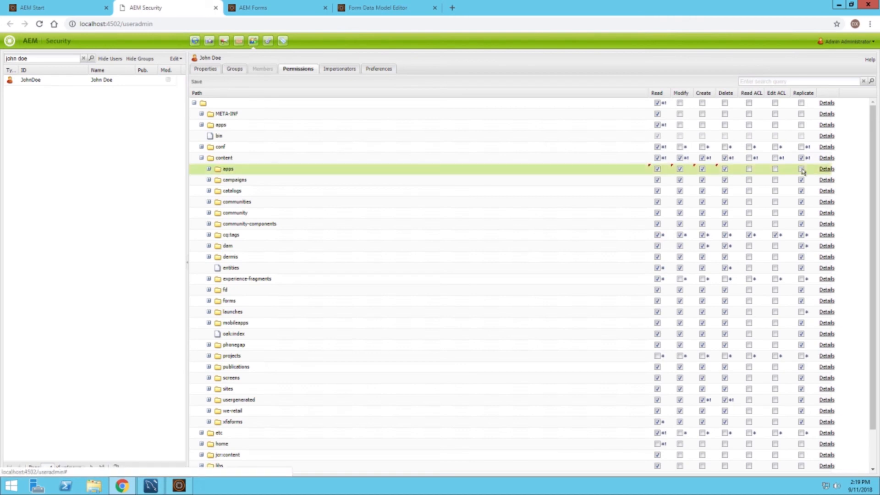
{"action": "left_click", "coordinate": [199, 82]}
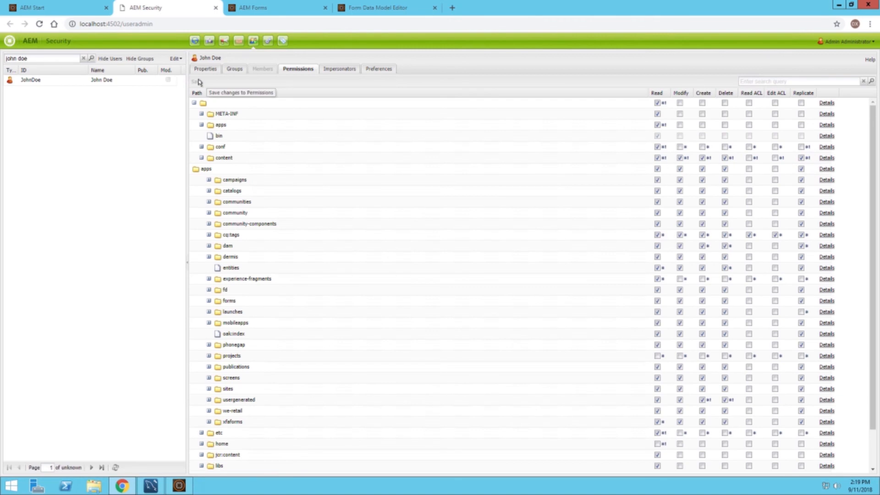
{"action": "left_click", "coordinate": [202, 147]}
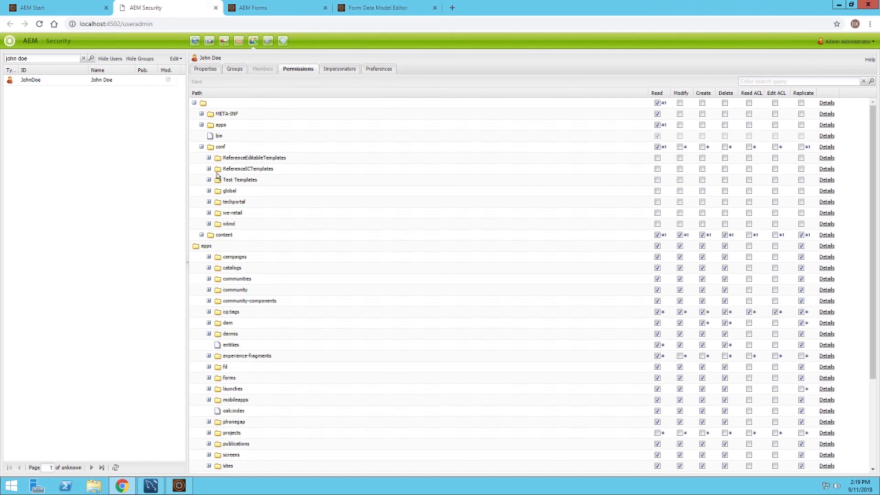
{"action": "left_click", "coordinate": [209, 169]}
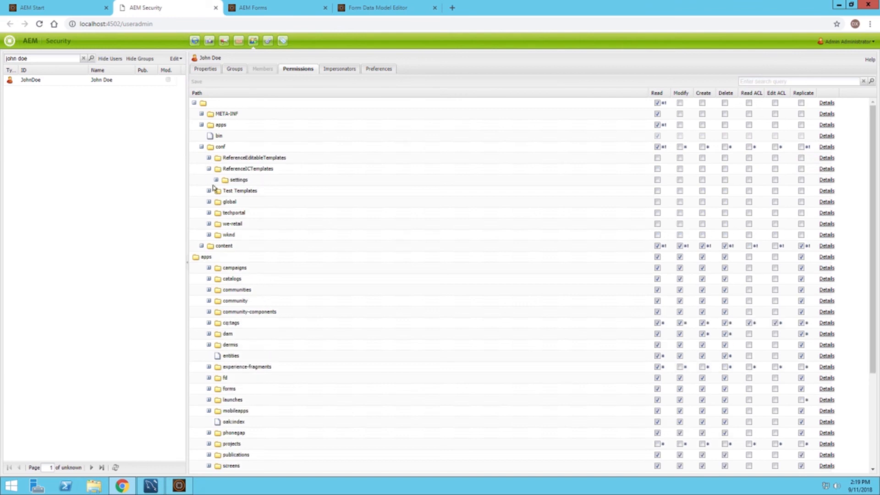